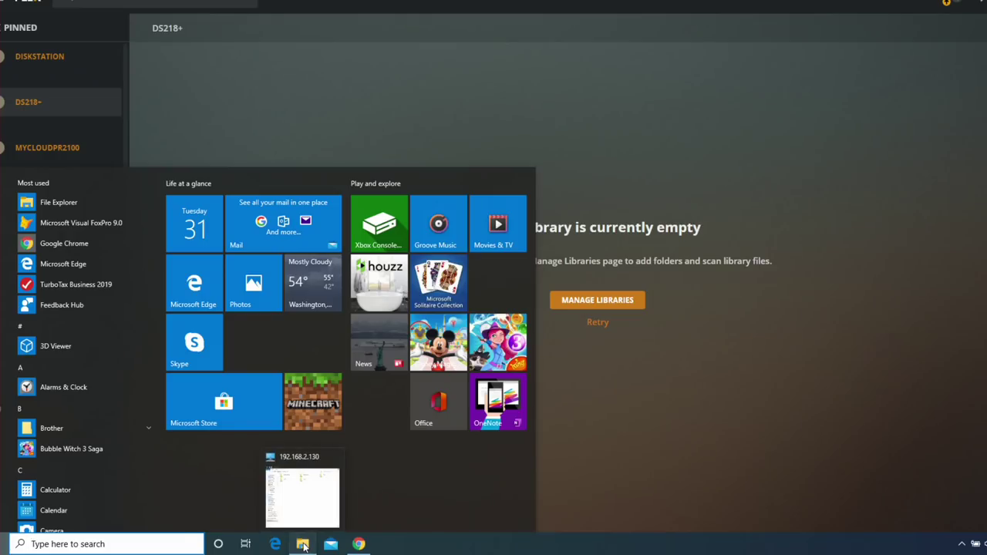
- In File Explorer, look through the Movies and Music folders of the MediaServer share on 192.168.2.130
click(303, 545)
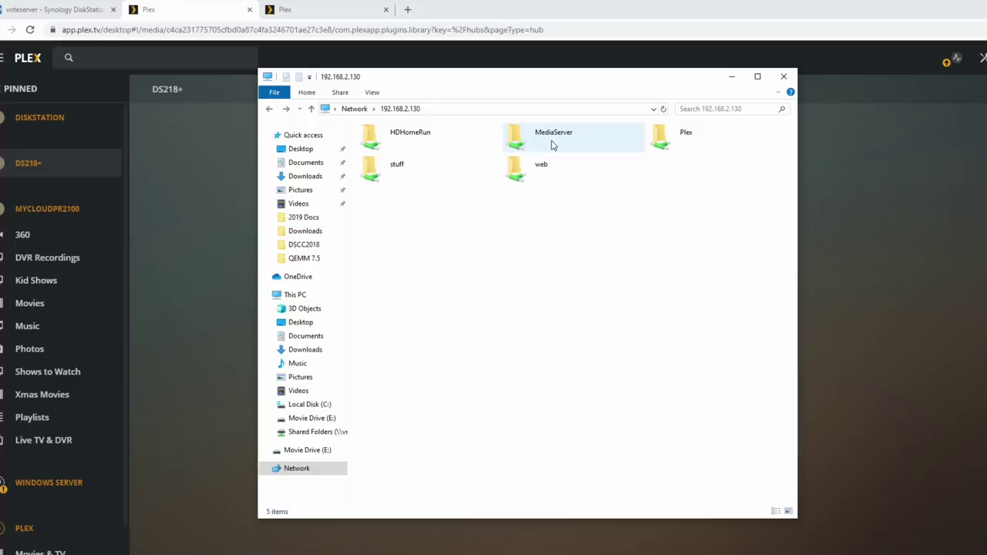
double_click(551, 146)
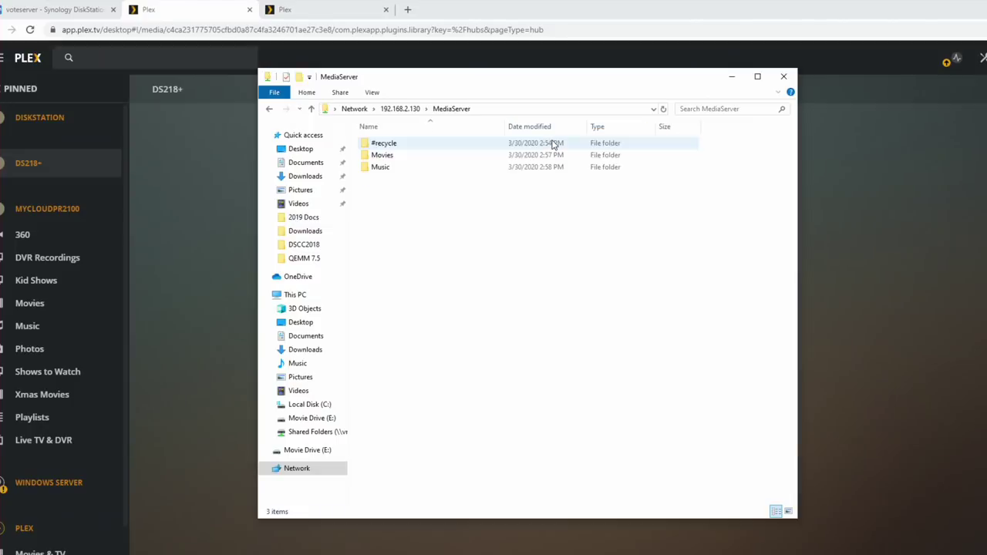
click(398, 159)
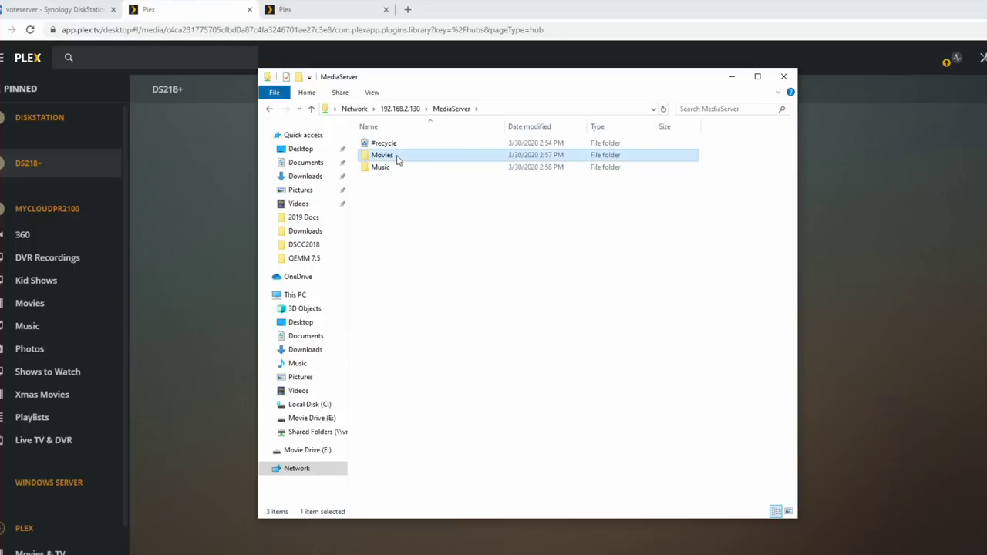
double_click(398, 158)
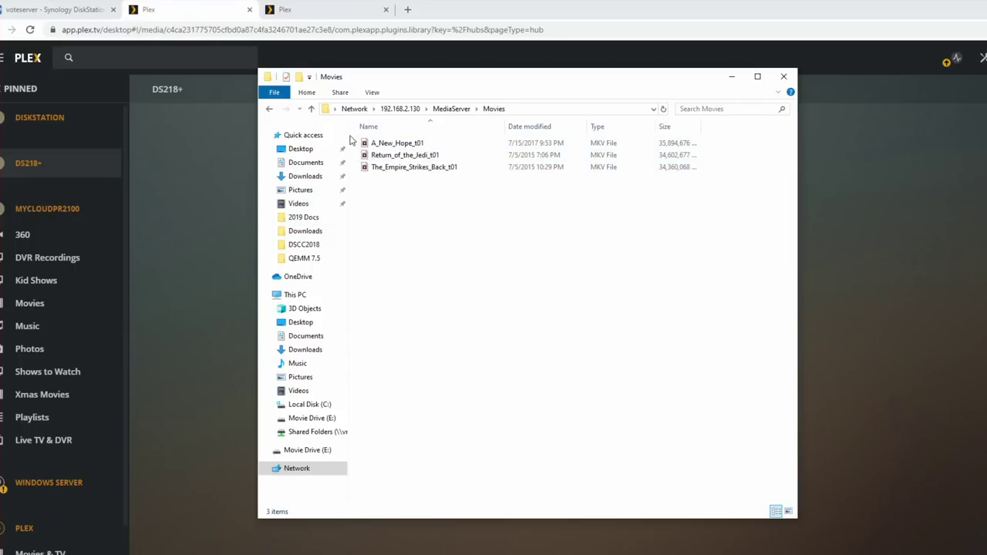
click(269, 109)
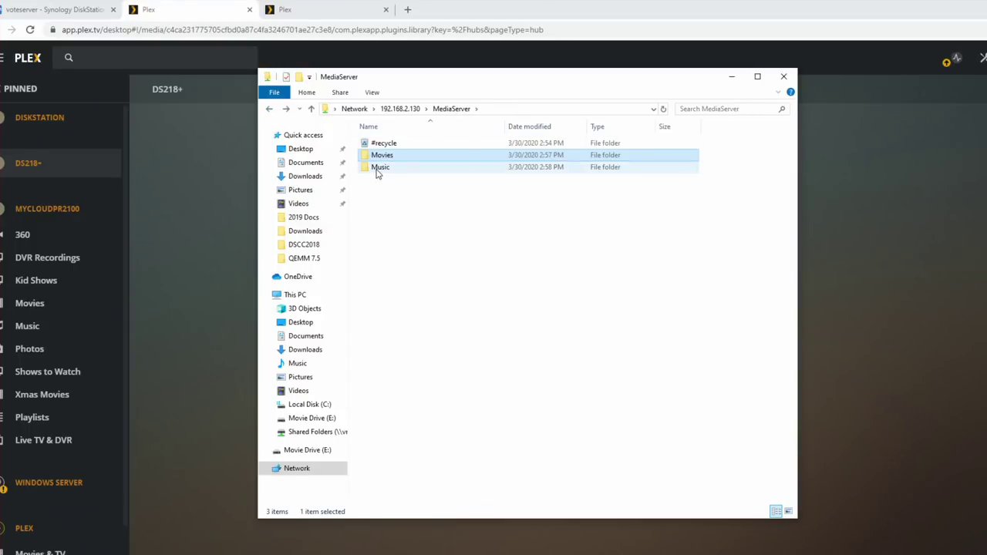
double_click(377, 168)
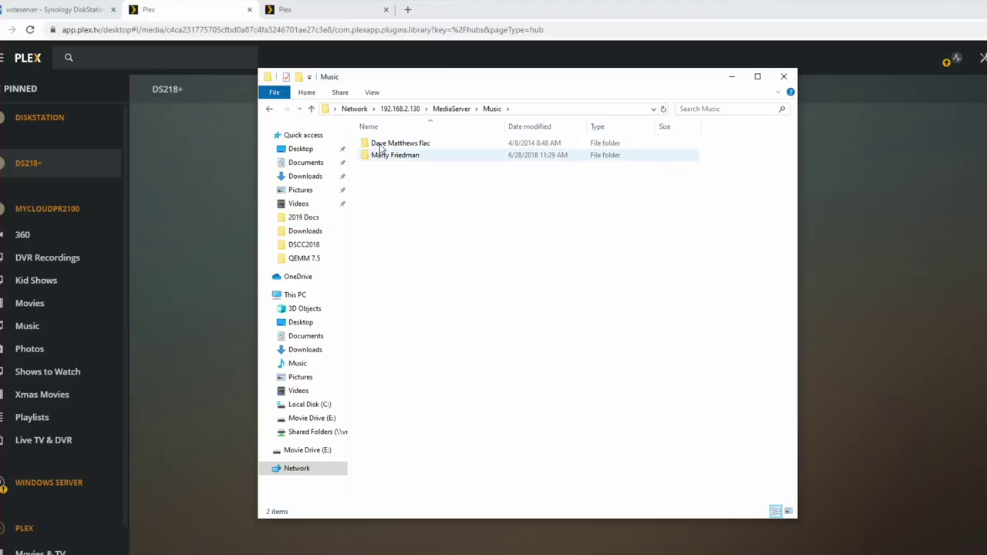
click(269, 109)
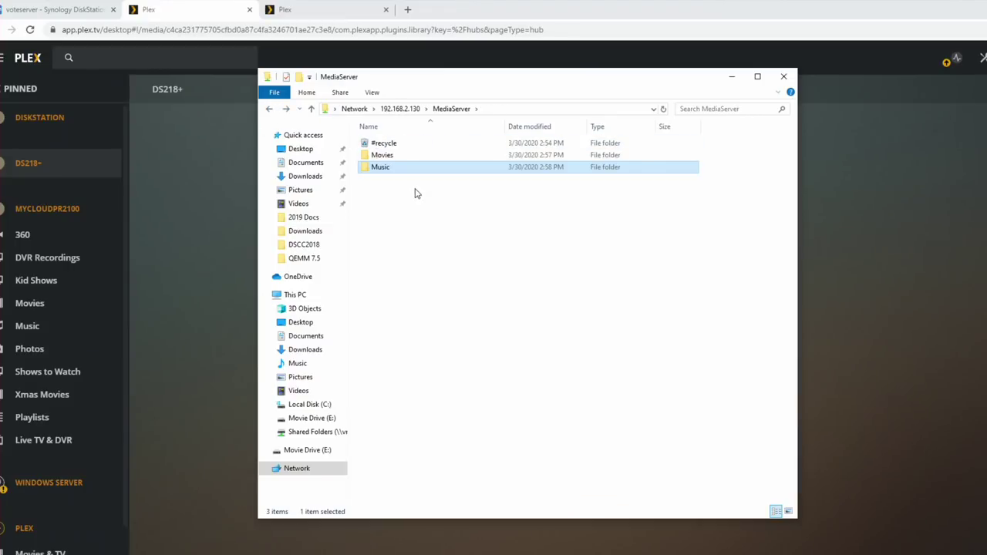
click(416, 194)
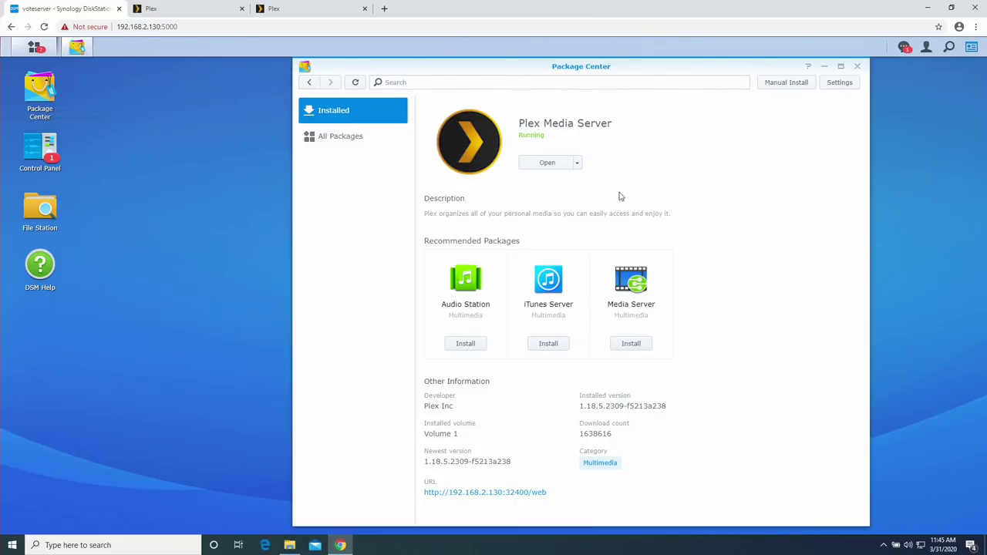
- Stop the Plex Media Server package on the Synology NAS
click(579, 163)
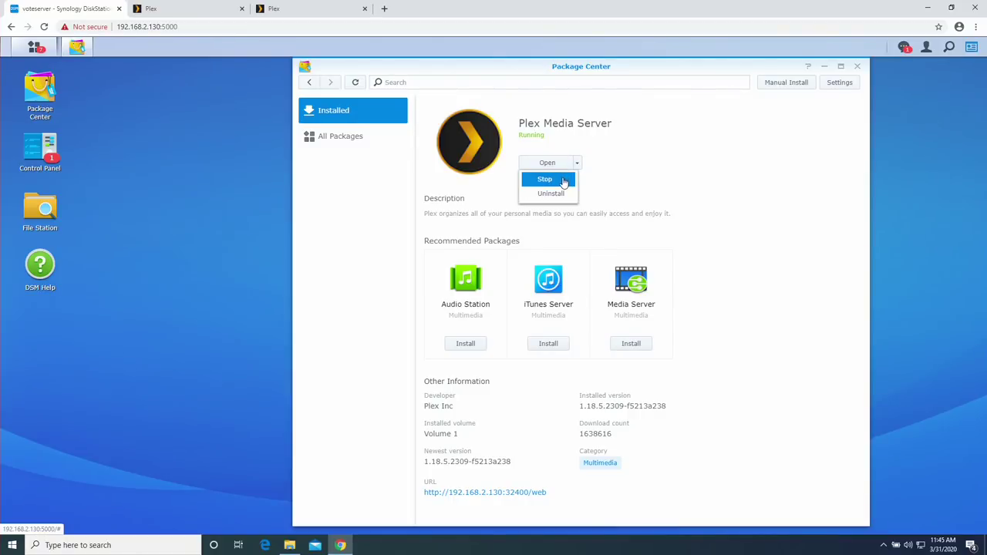
click(564, 181)
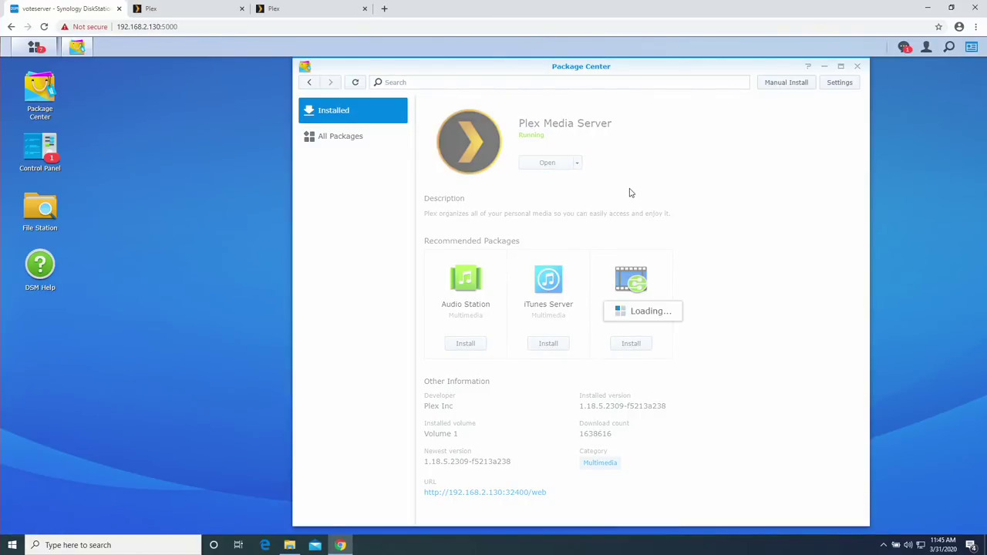
click(618, 306)
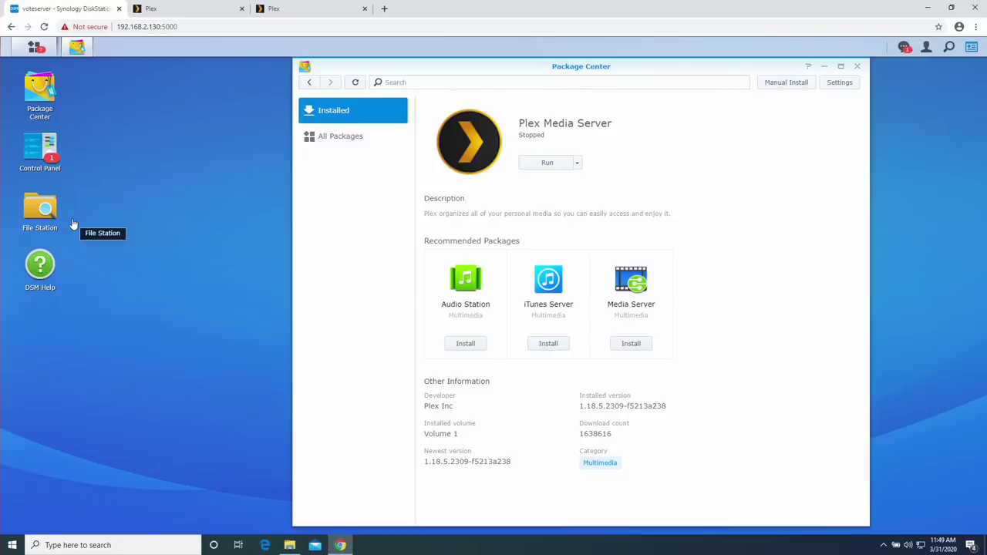
- In File Station, open the Plex share's Library > Application Support > Plex Media Server folder
click(33, 214)
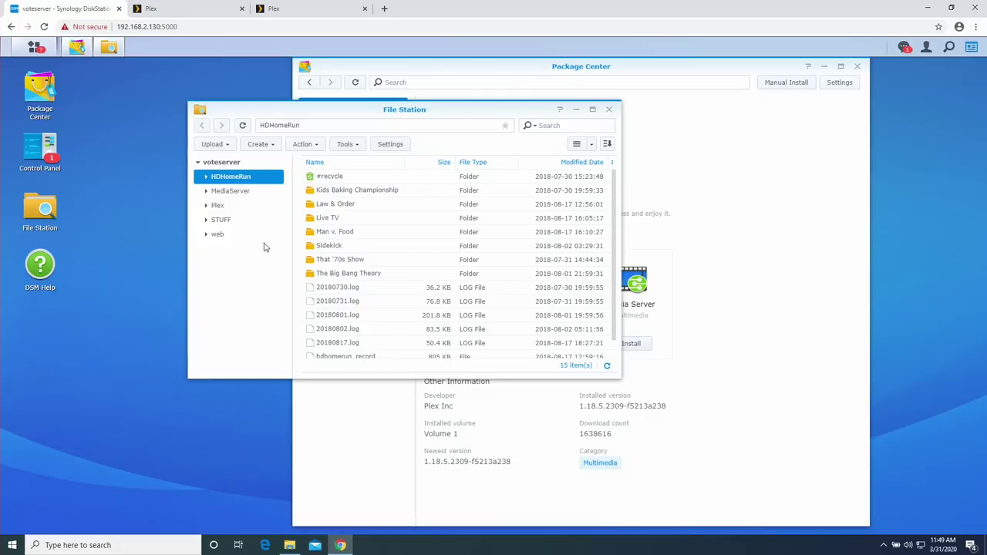
click(233, 206)
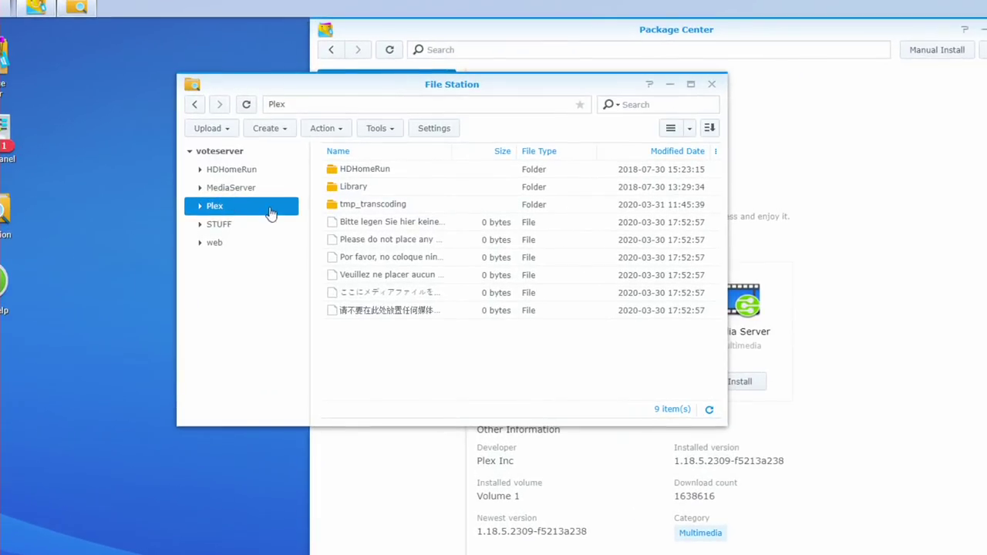
key(super)
key(super)
double_click(362, 187)
double_click(397, 168)
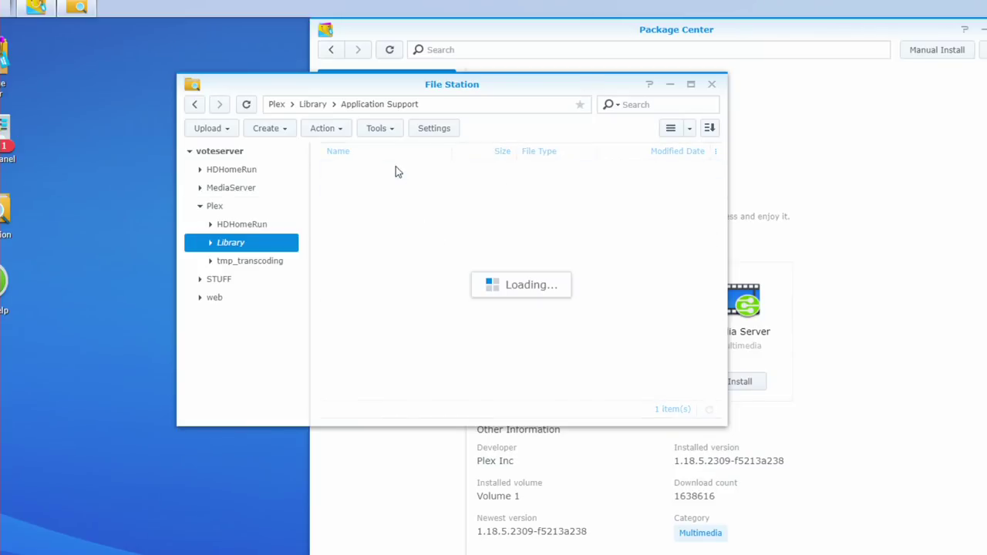
double_click(403, 168)
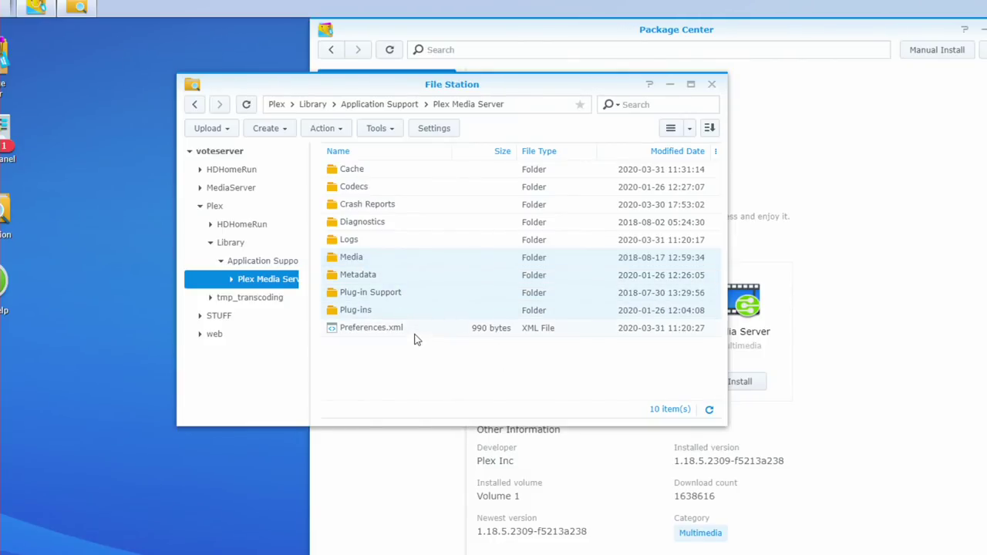
- Delete the Media, Metadata, Plug-in Support and Plug-ins folders from the NAS's Plex Media Server folder
right_click(417, 277)
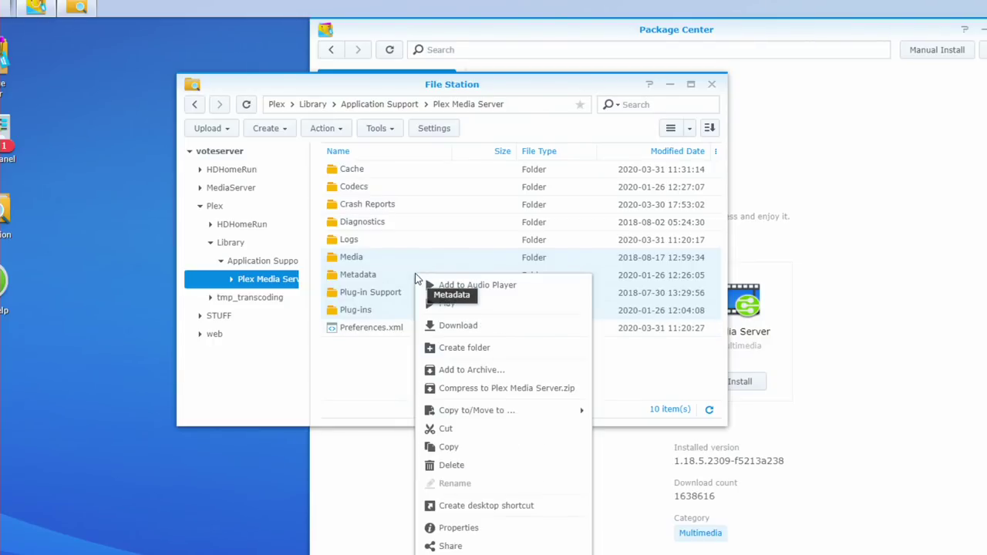
click(489, 470)
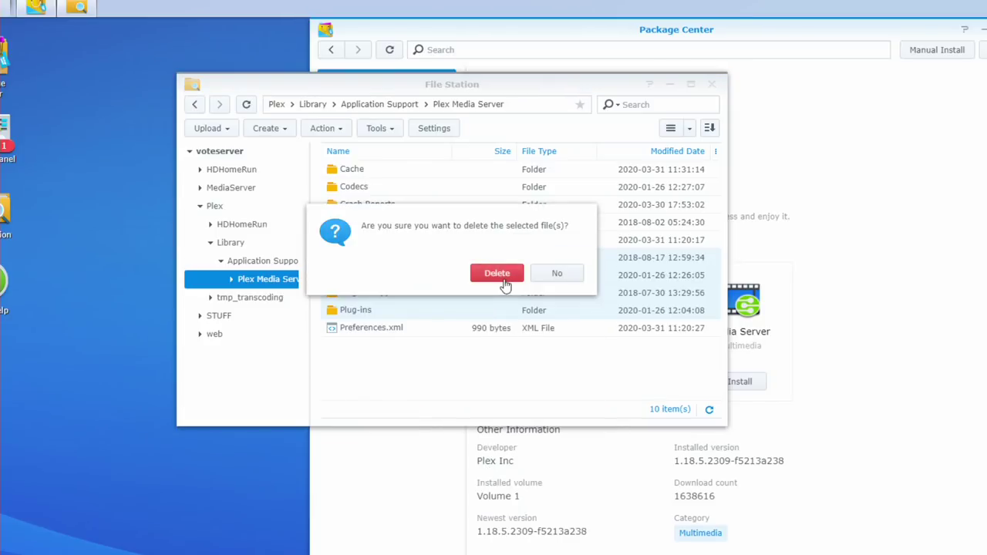
click(503, 278)
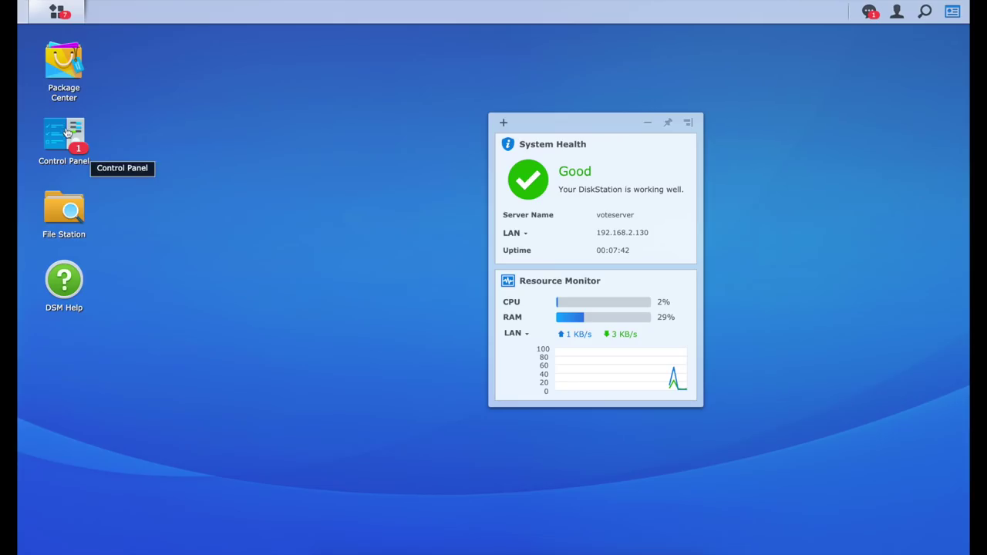
- Edit the Plex shared folder's permissions in the NAS Control Panel to give the admin user Read/Write access
click(67, 133)
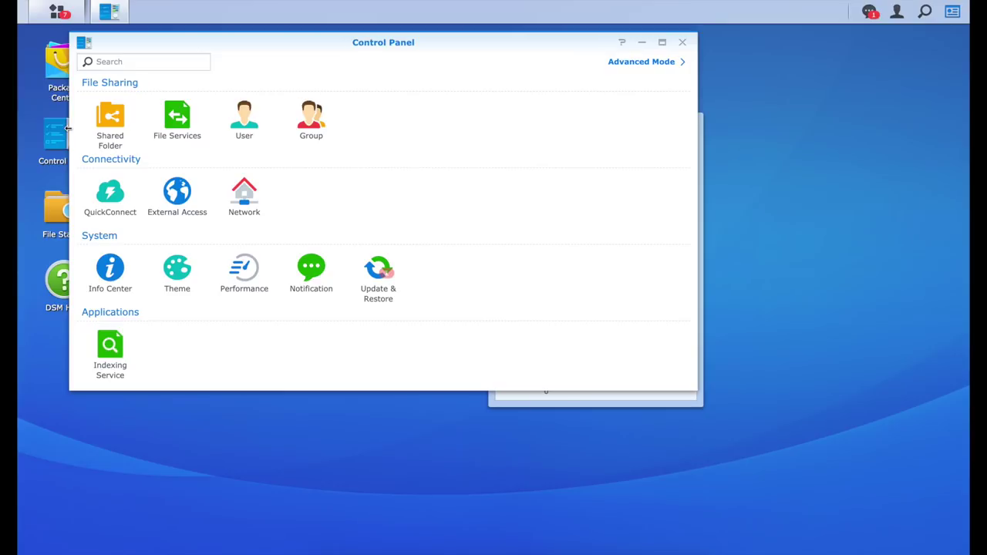
click(121, 116)
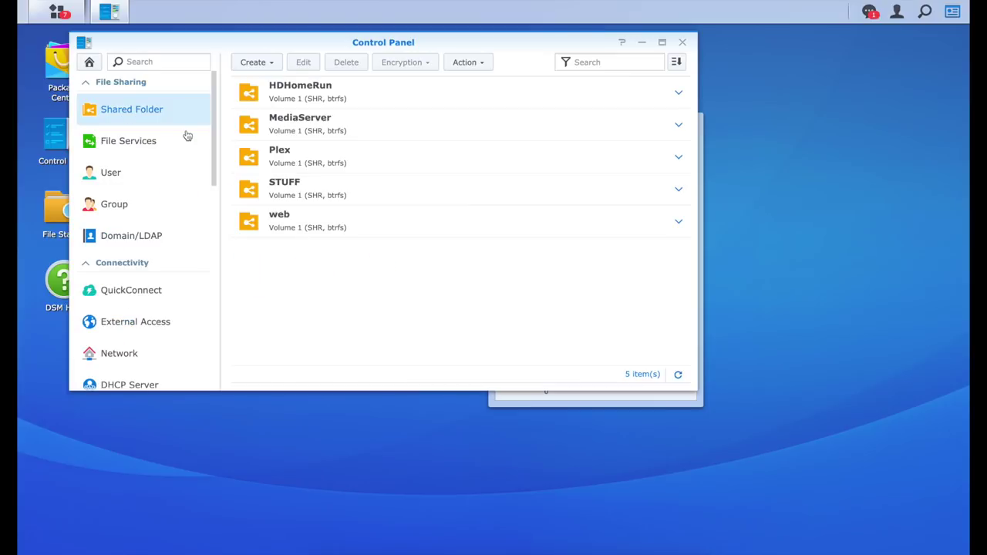
click(679, 158)
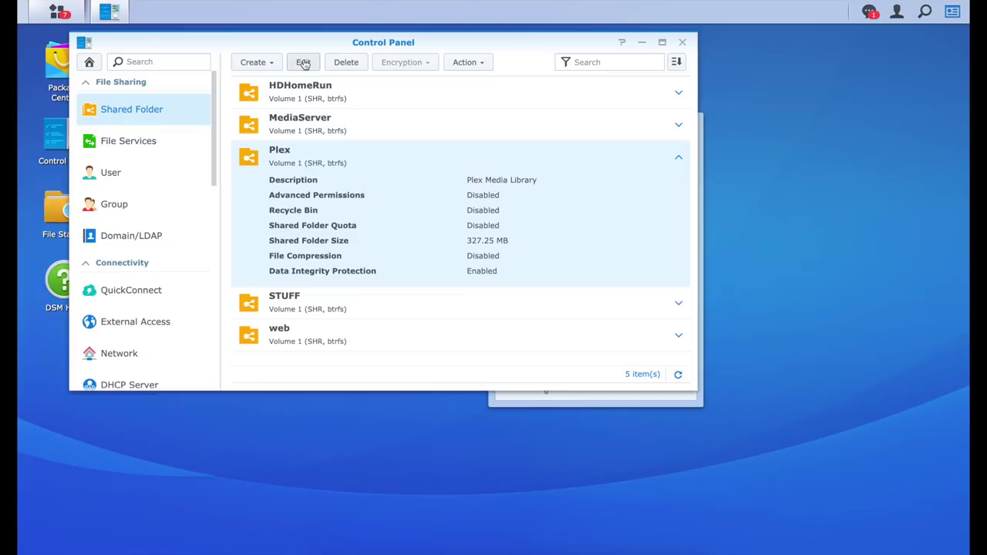
click(303, 62)
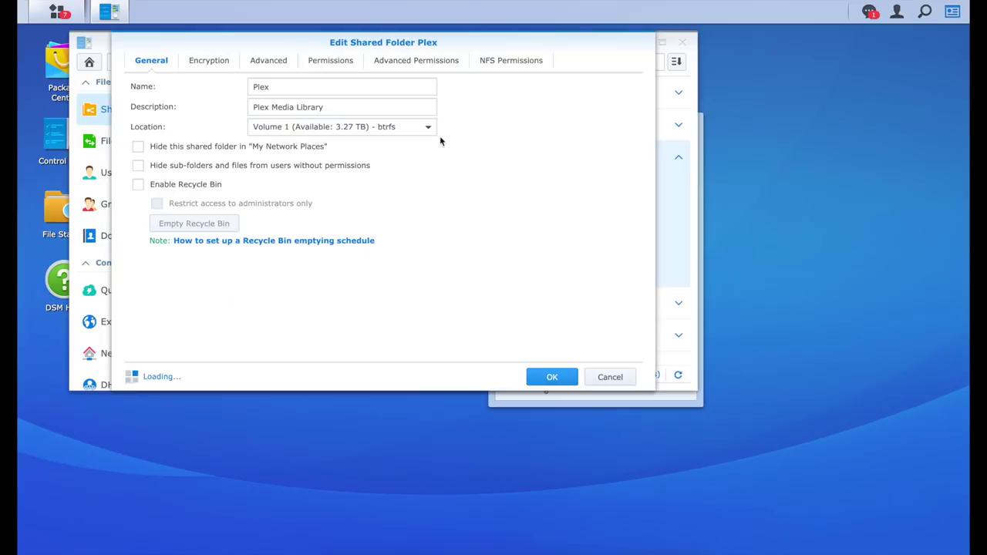
click(331, 62)
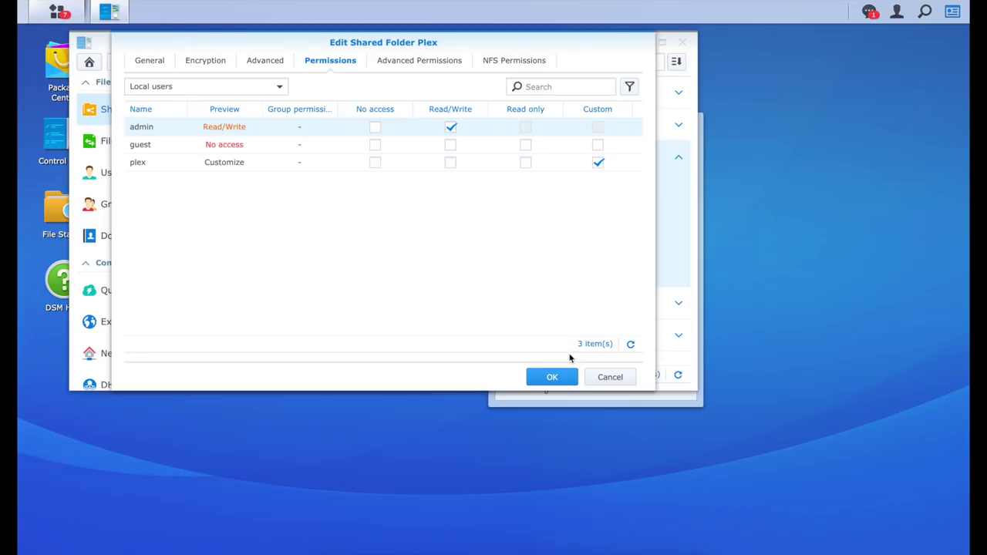
click(562, 377)
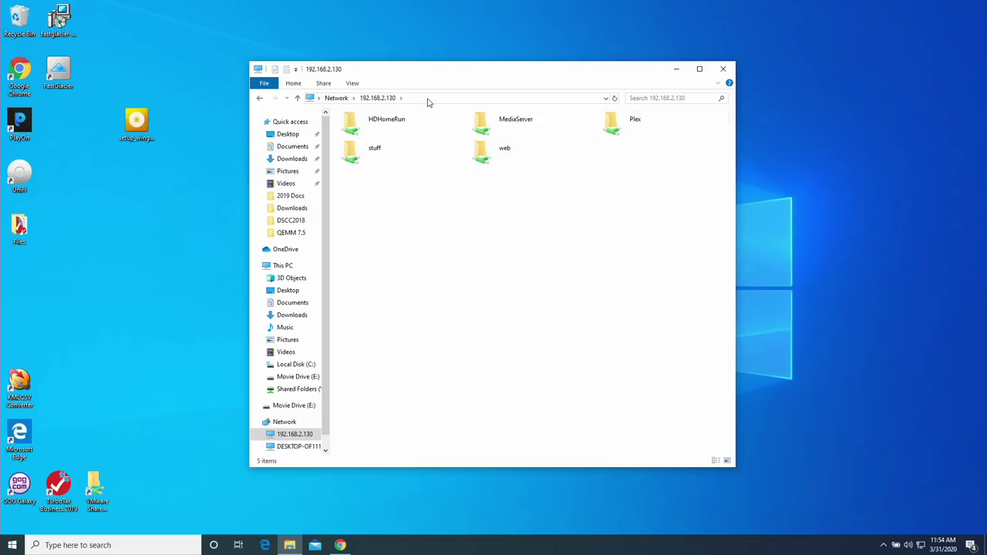
- In File Explorer, open Plex > Library > Application Support > Plex Media Server on 192.168.2.130 and move its window aside
double_click(626, 128)
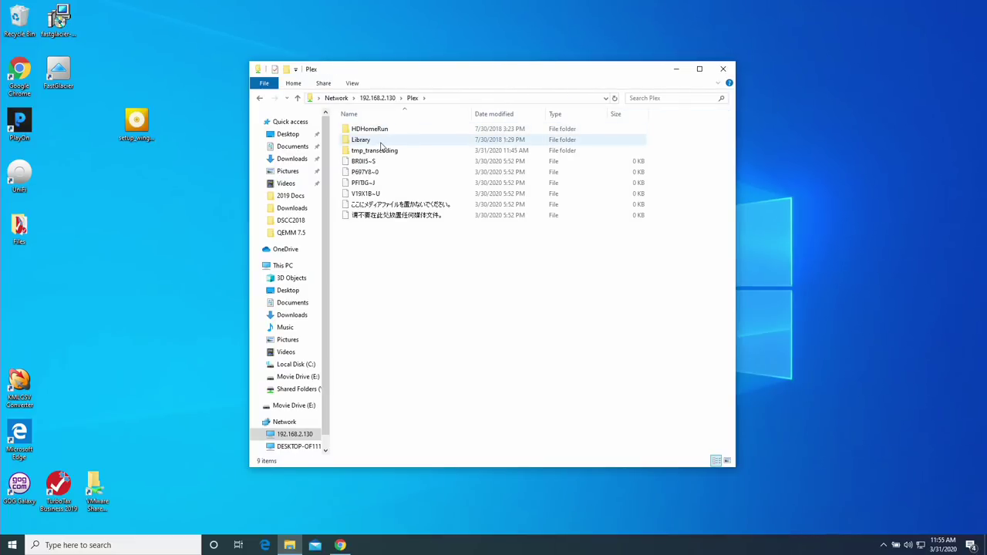
double_click(380, 142)
double_click(381, 131)
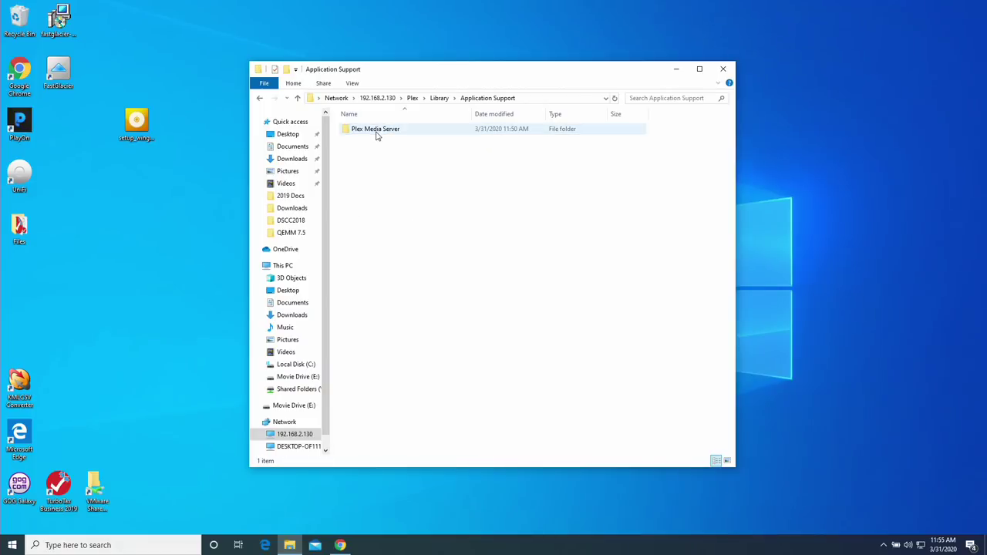
double_click(381, 130)
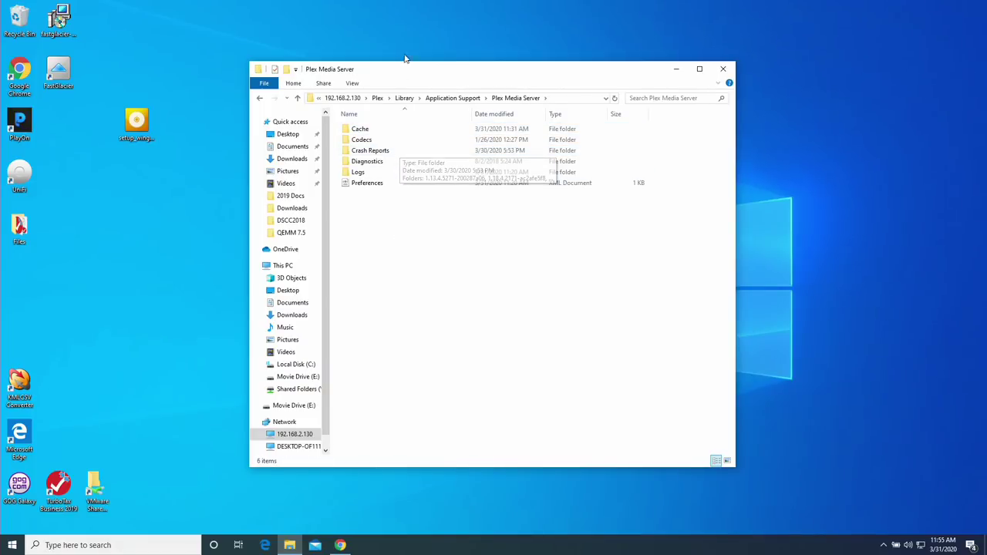
drag(367, 70, 591, 81)
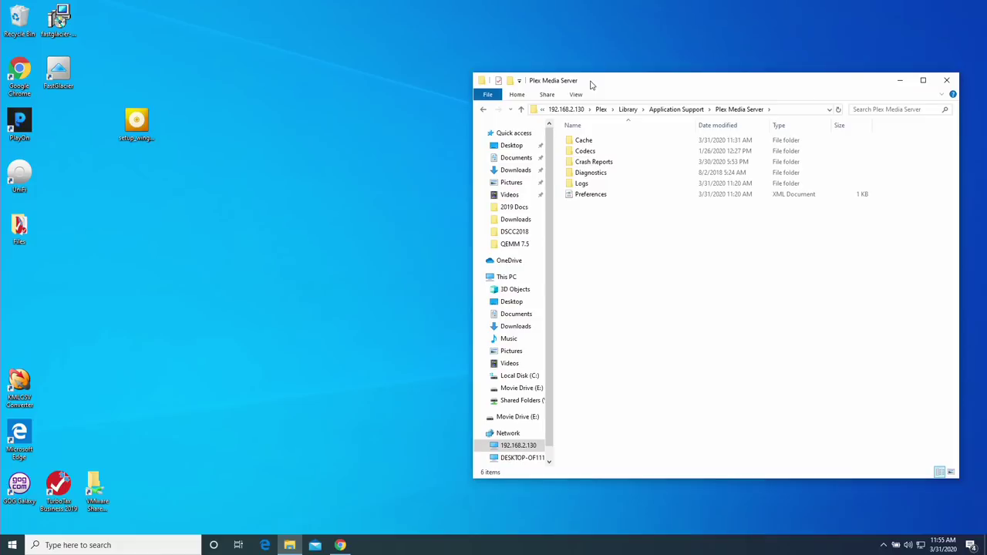
- Open the local folder %LOCALAPPDATA%\Plex Media Server and place its window beside the network folder's window
click(103, 543)
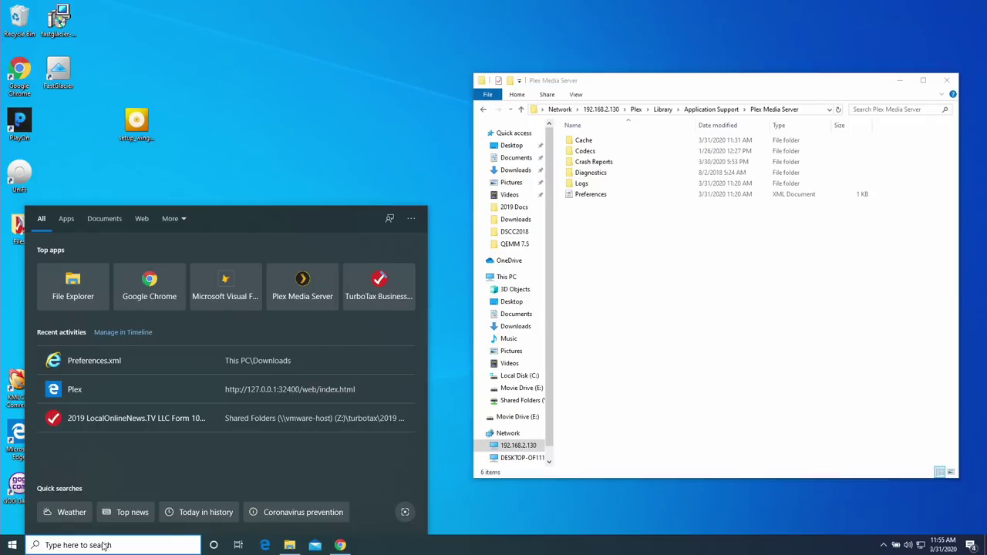
text(%LOCALAPPDATA%\Plex Media Server)
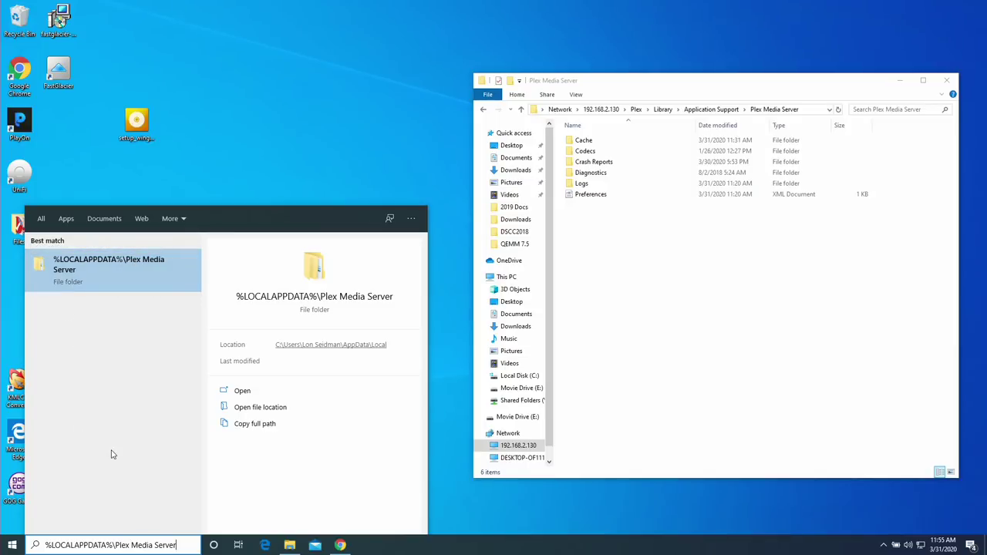
key(Escape)
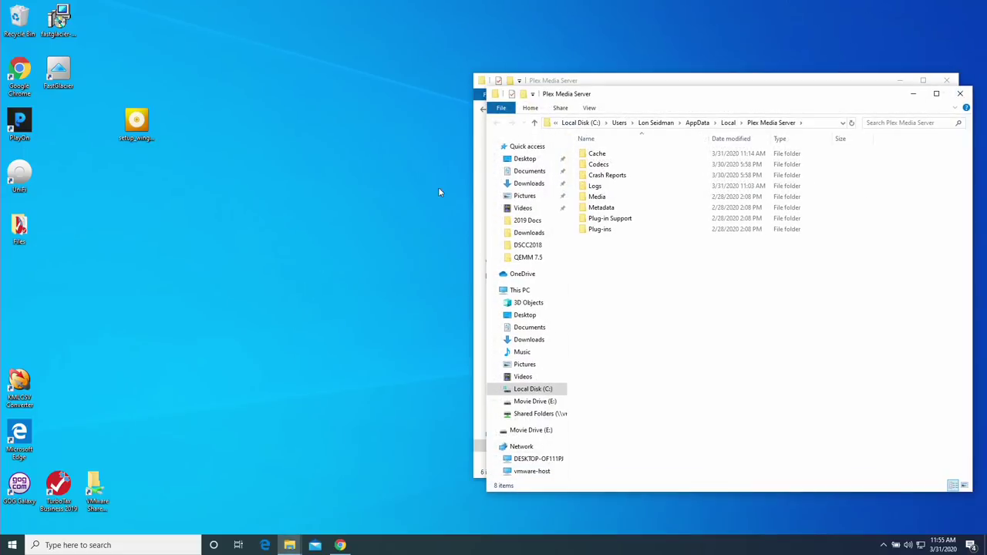
drag(690, 97, 234, 103)
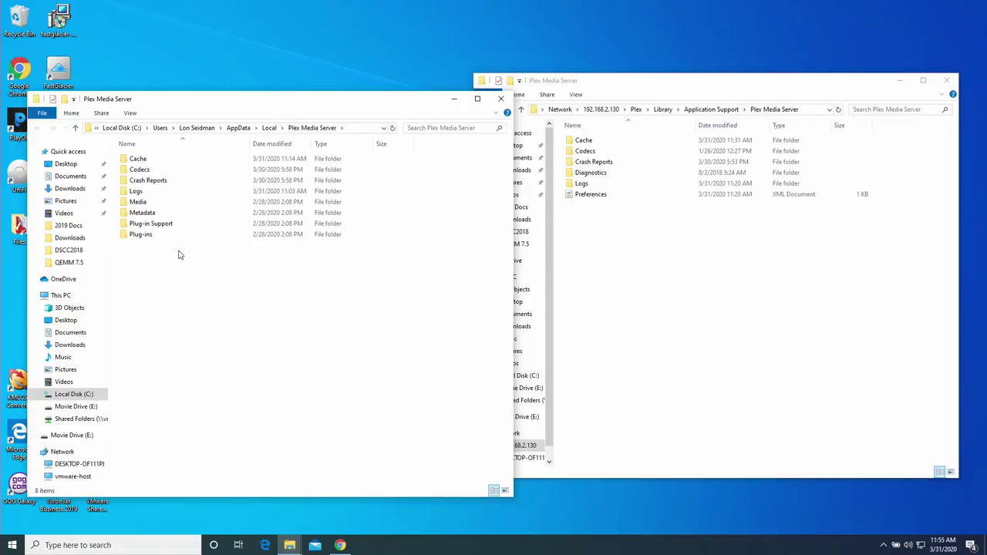
- Copy the local Media, Metadata, Plug-in Support and Plug-ins folders into the NAS's Plex Media Server folder
drag(170, 235, 146, 202)
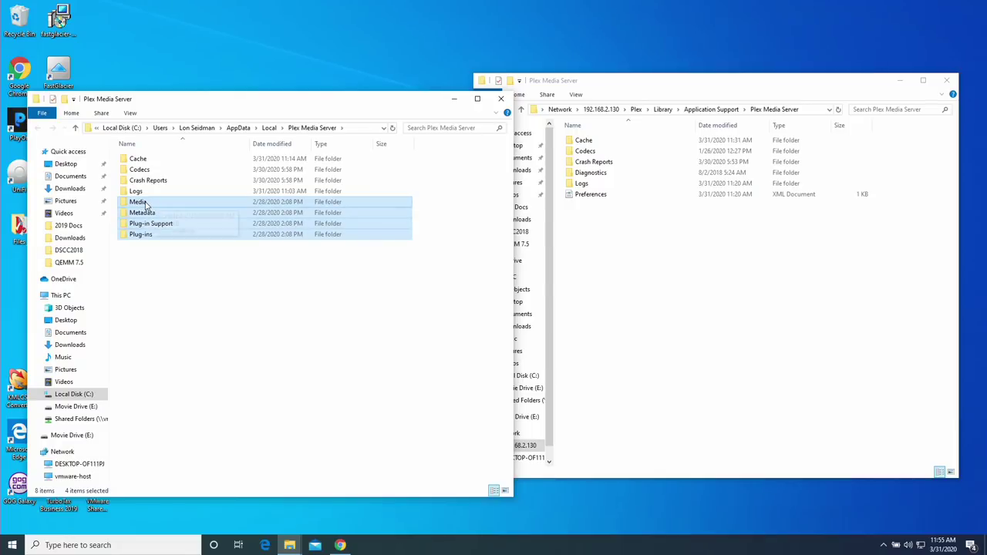
drag(146, 203, 641, 286)
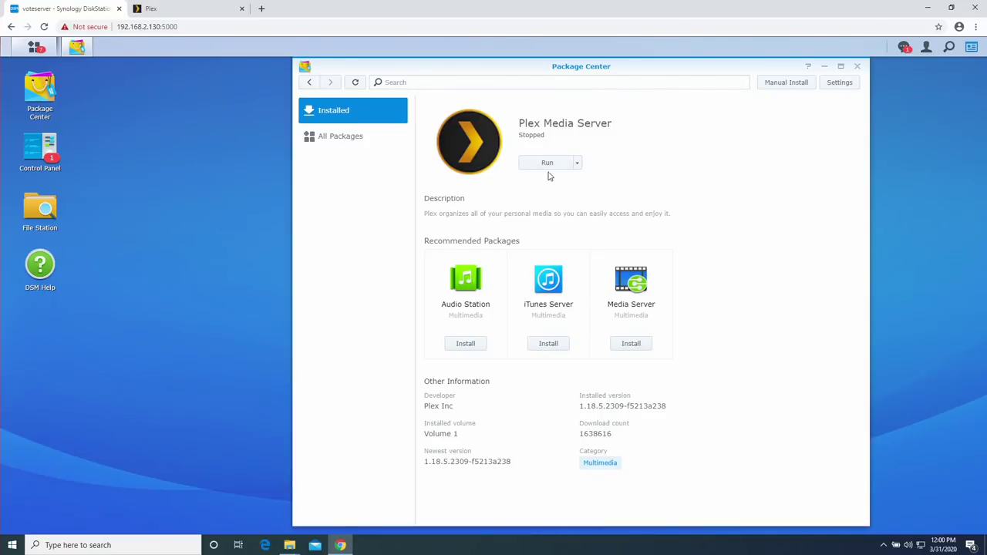
- Switch to the Synology Package Center and start the Plex Media Server package again
click(547, 166)
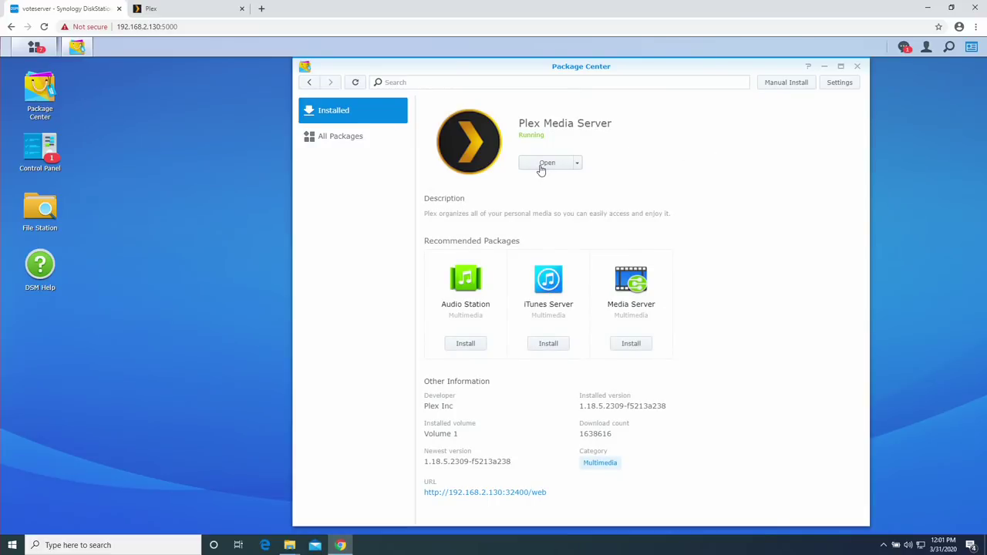
- Switch to the Plex web app and review the migrated music and movies on its home page
click(197, 15)
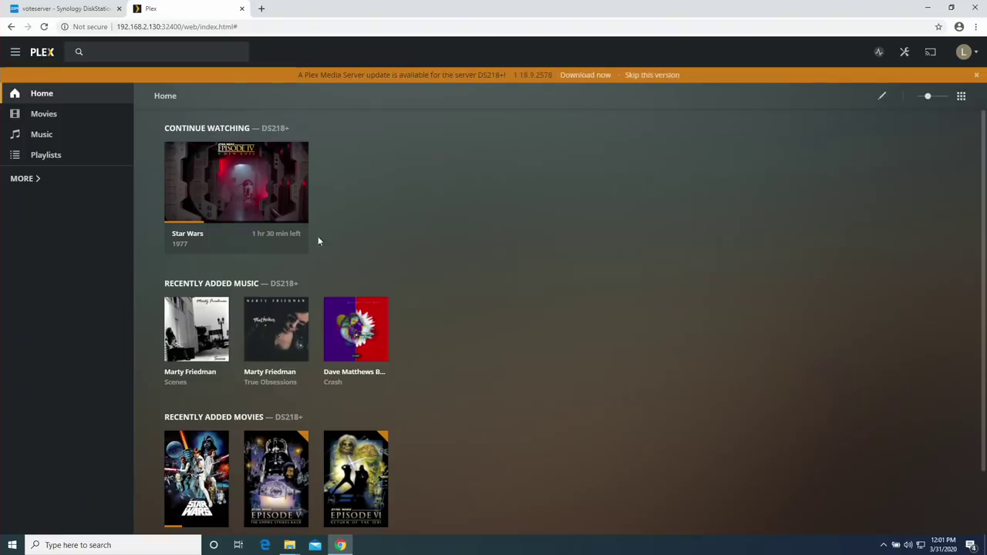
scroll(501, 278, down, 1)
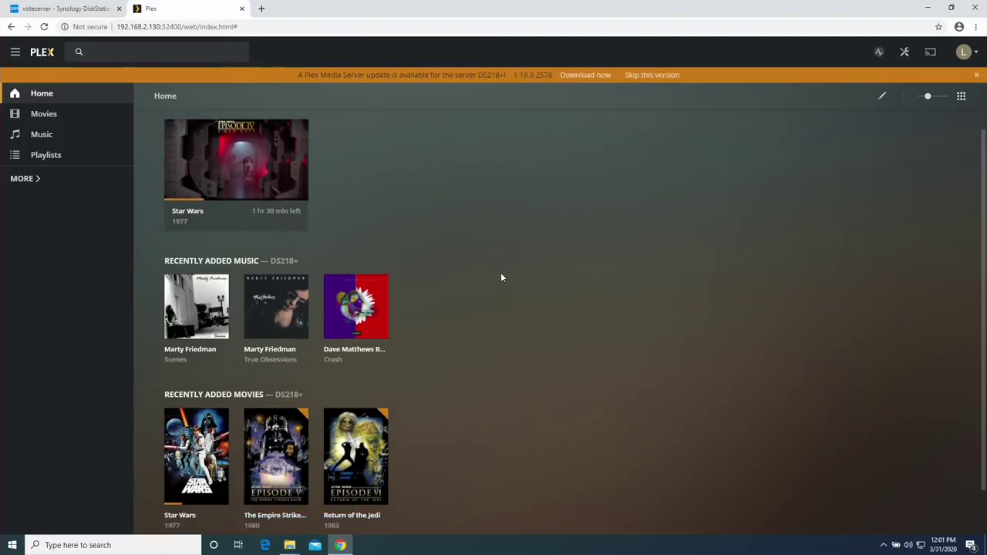
scroll(474, 258, up, 2)
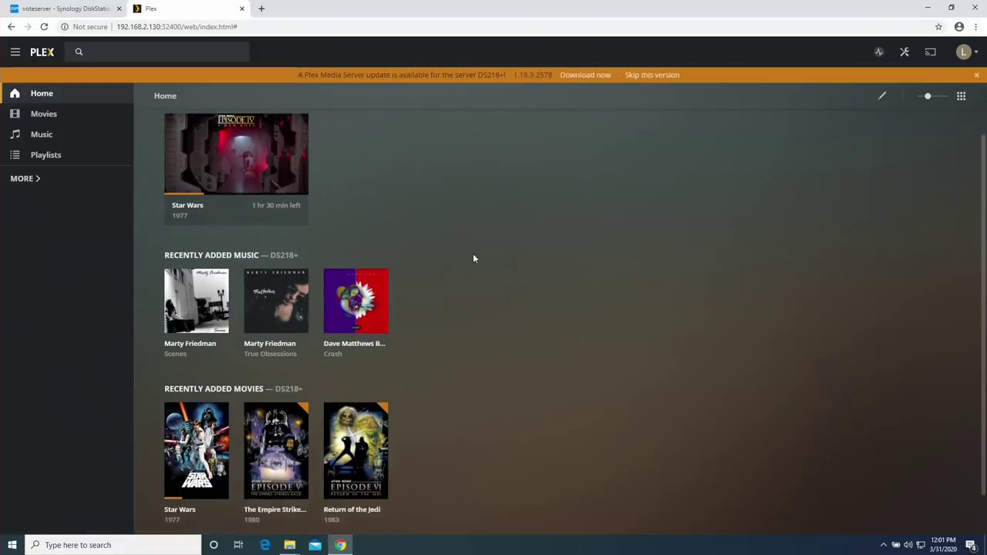
- Try to resume Star Wars from 34:09 in the Movies library, and dismiss the playback dialog
click(92, 114)
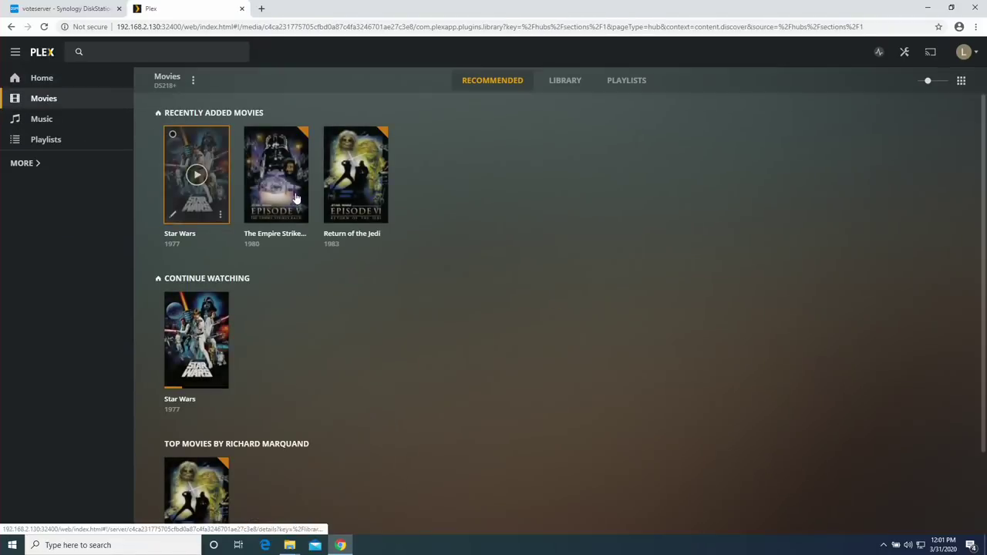
click(199, 176)
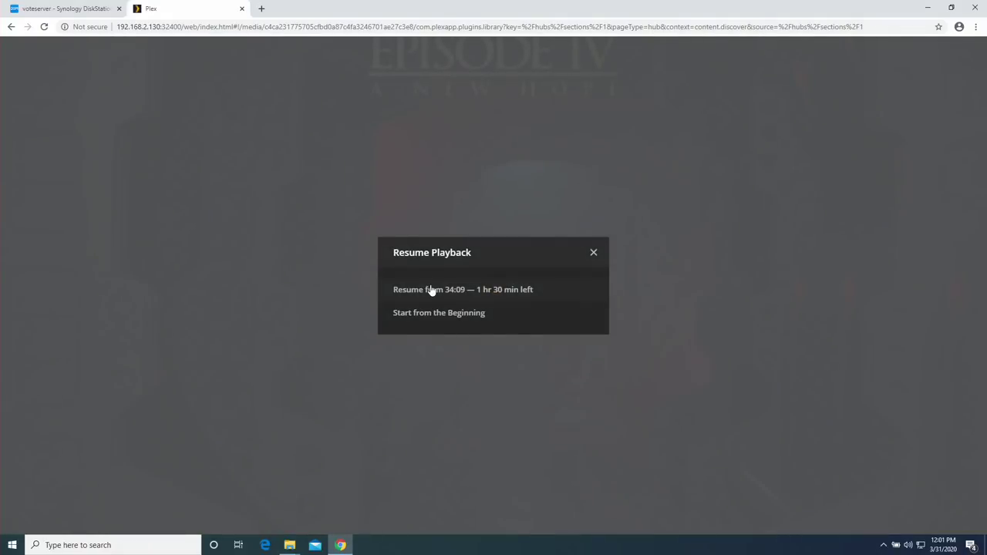
click(432, 290)
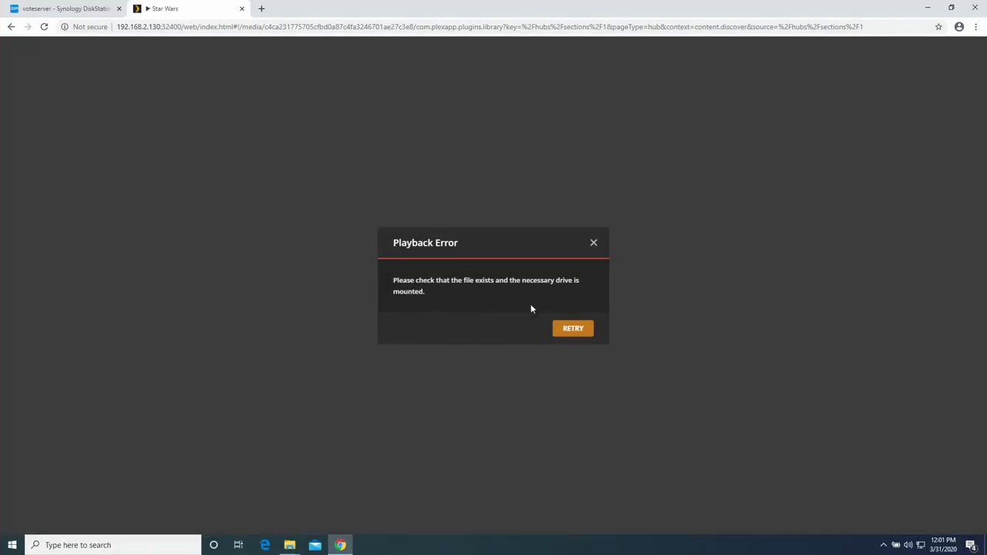
click(592, 243)
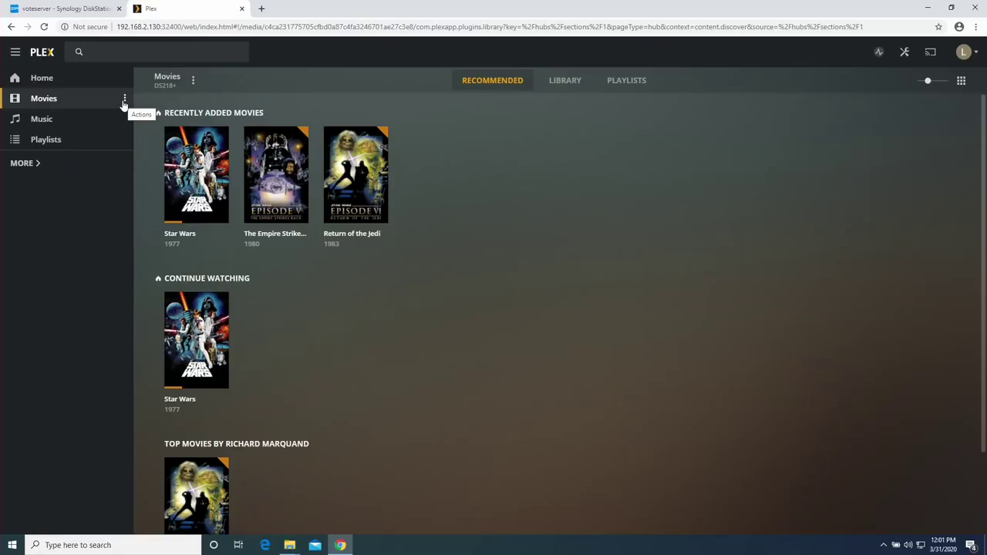
- Open the Movies library for editing and show its media folder settings
click(125, 100)
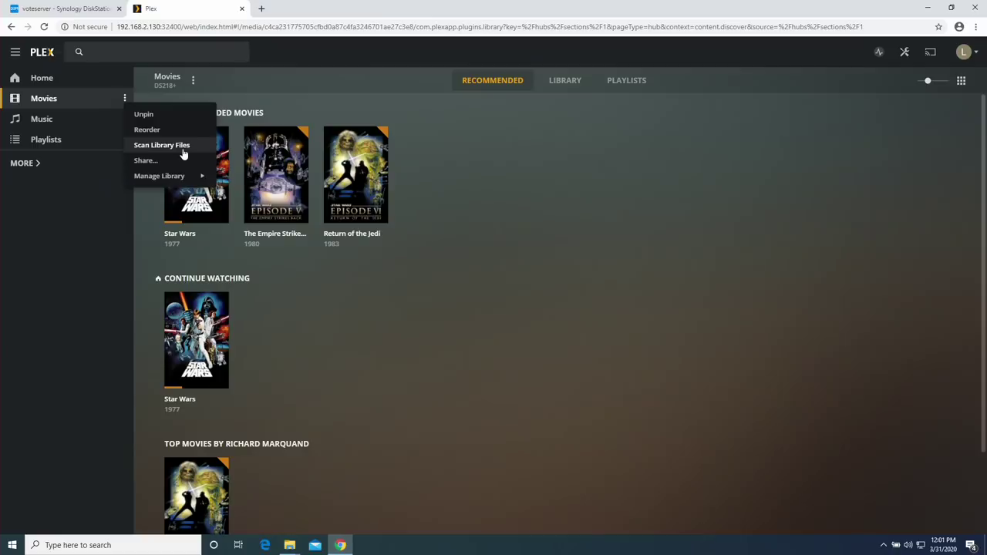
mouse_move(195, 184)
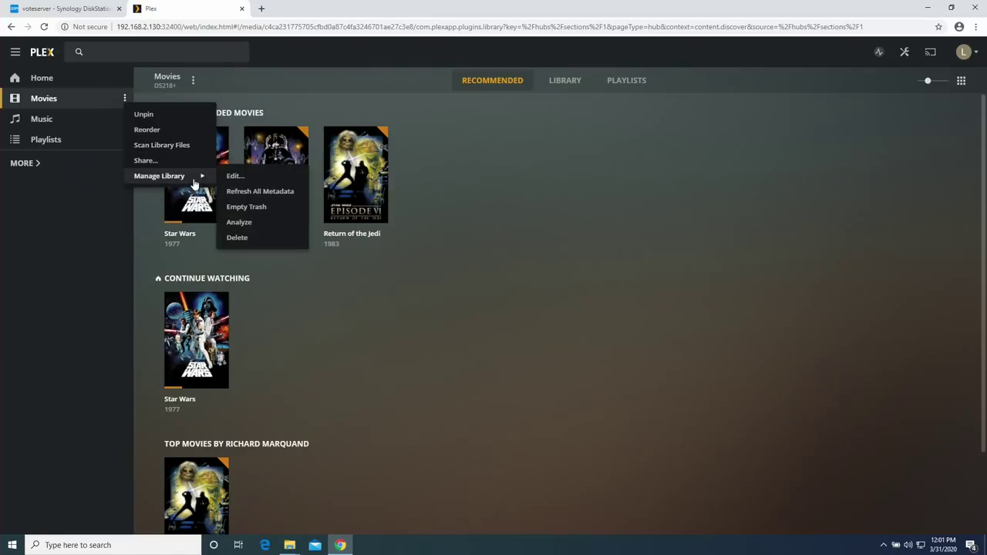
click(234, 178)
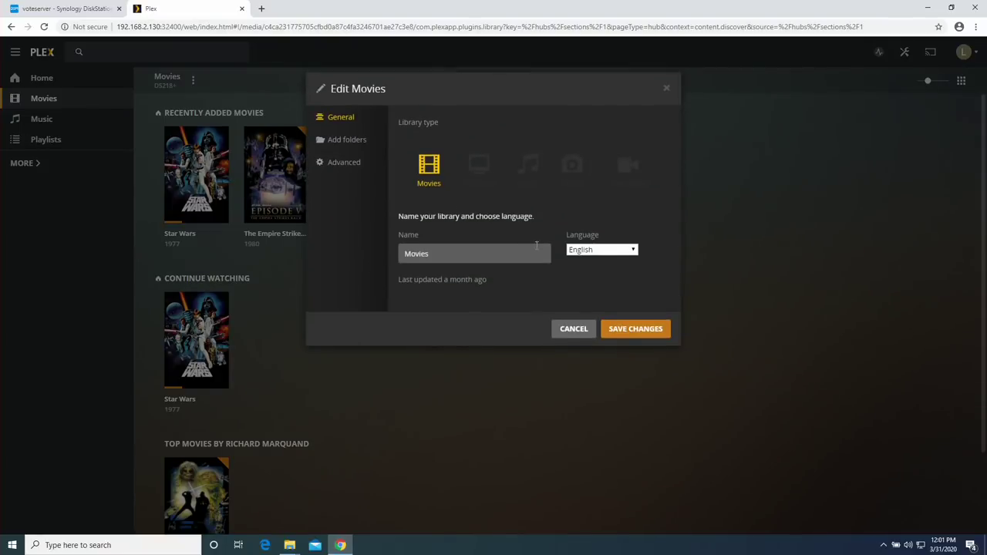
click(344, 144)
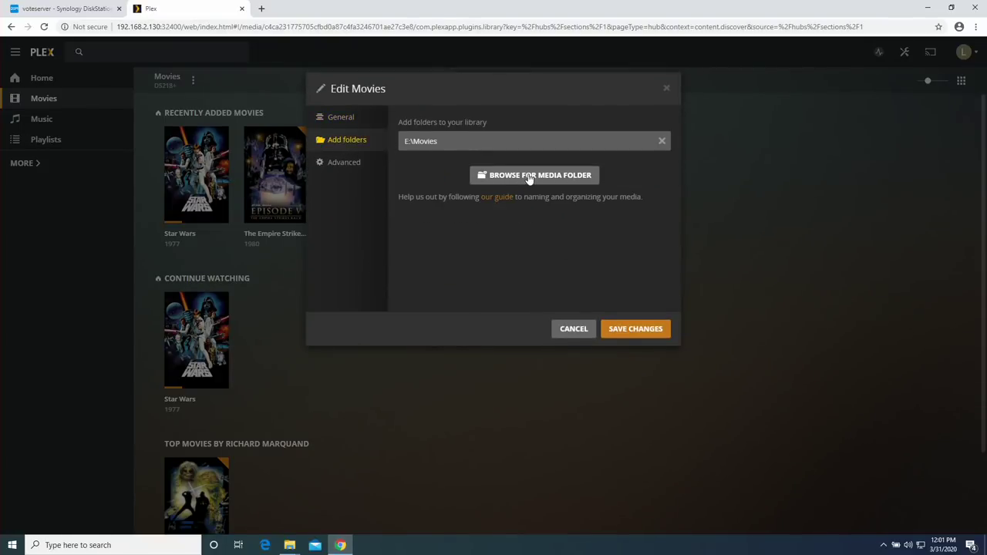